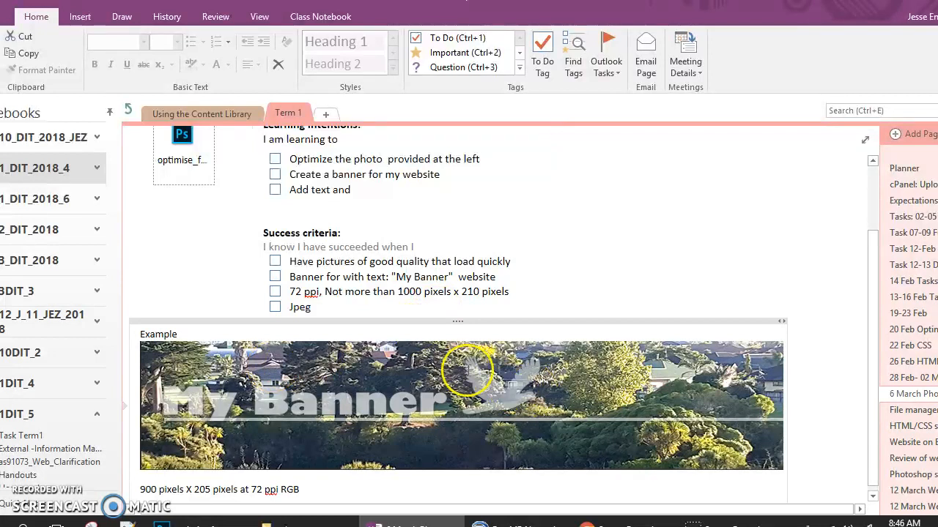
- Review the banner task's learning intentions, success criteria and example in OneNote, and switch to Photoshop
scroll(670, 271, "up", 1)
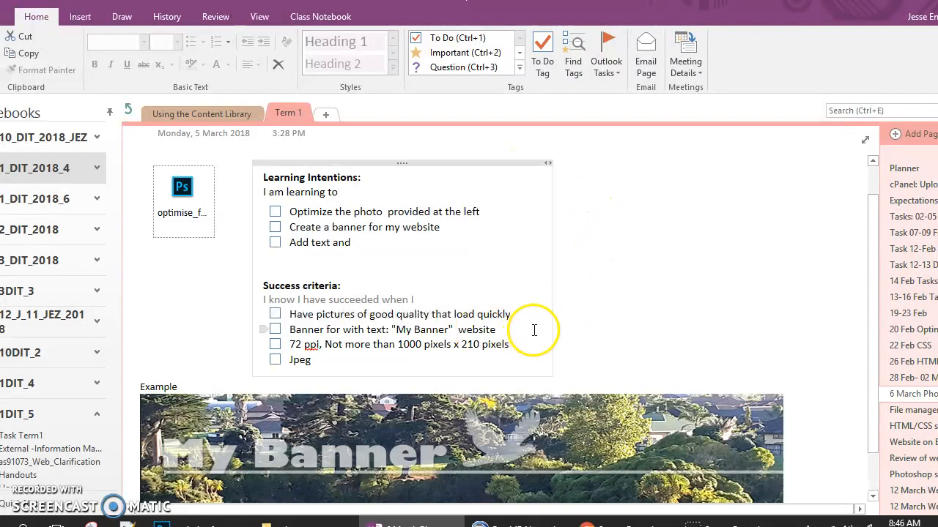
left_click(682, 303)
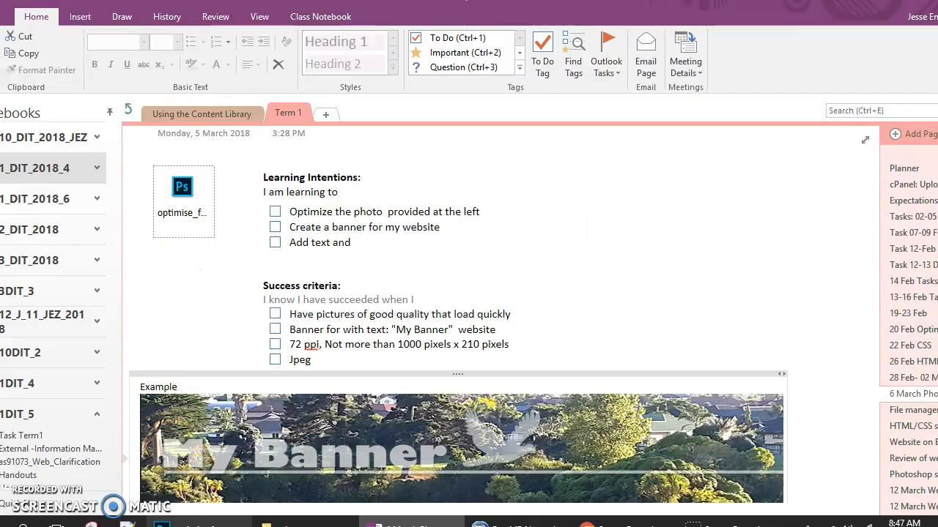
left_click(213, 520)
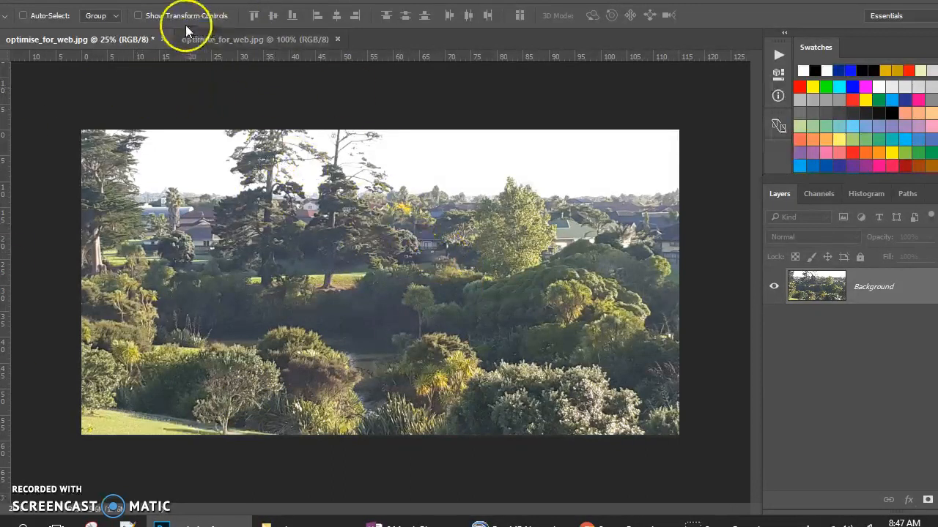
- Examine the photo's image size with Resample enabled and the dimensions shown in pixels
left_click(59, 0)
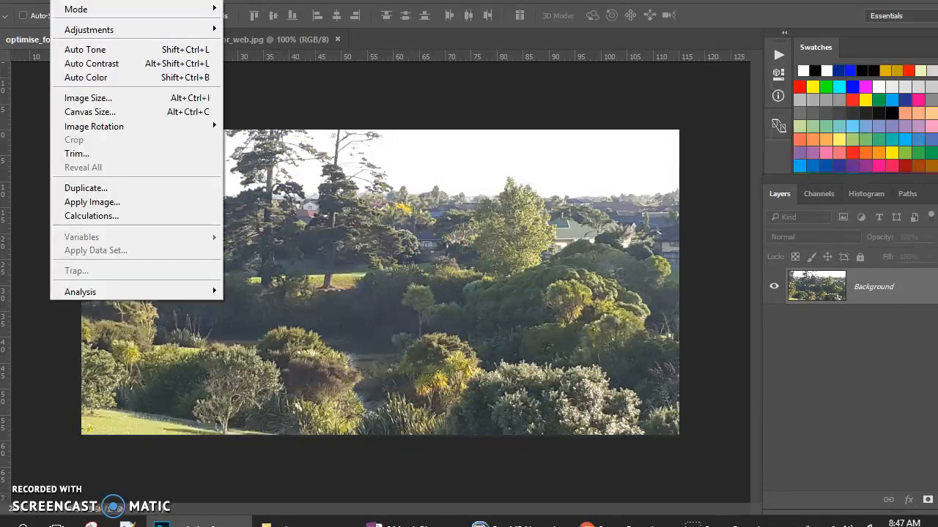
left_click(71, 96)
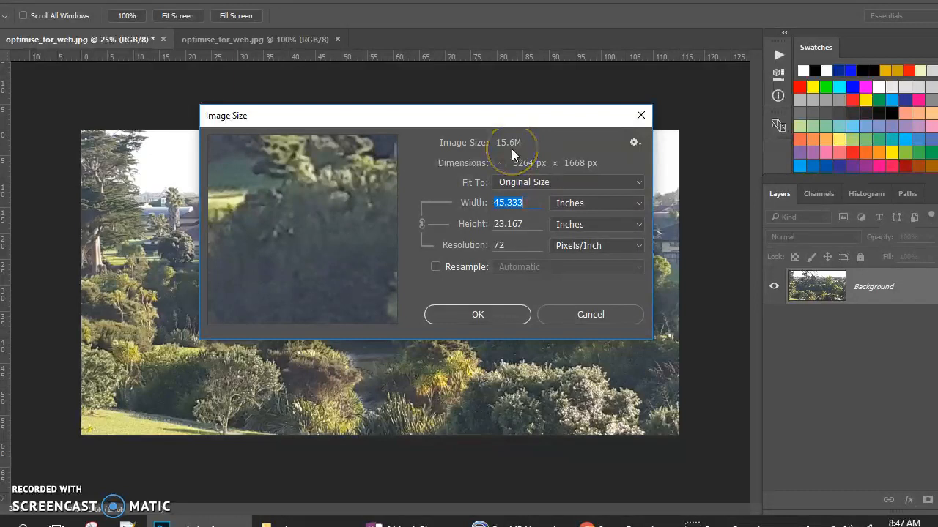
left_click(574, 203)
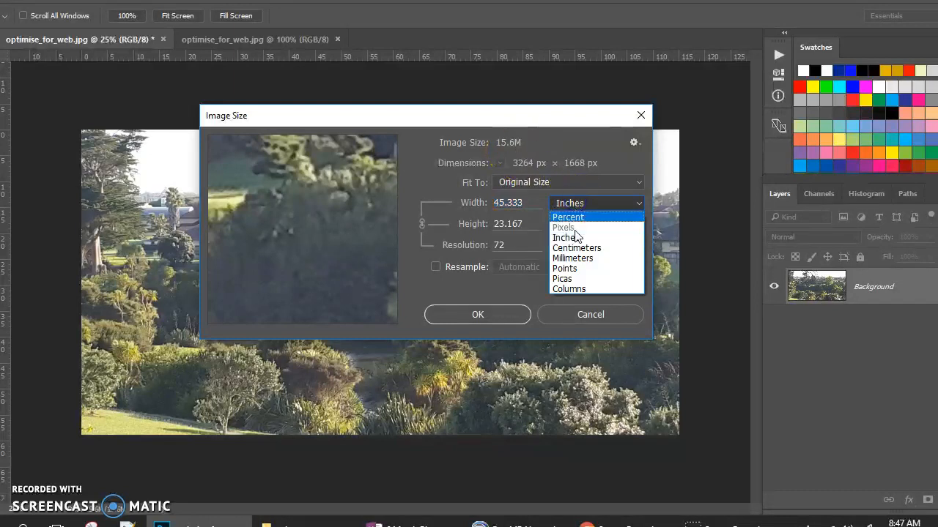
left_click(434, 268)
left_click(434, 267)
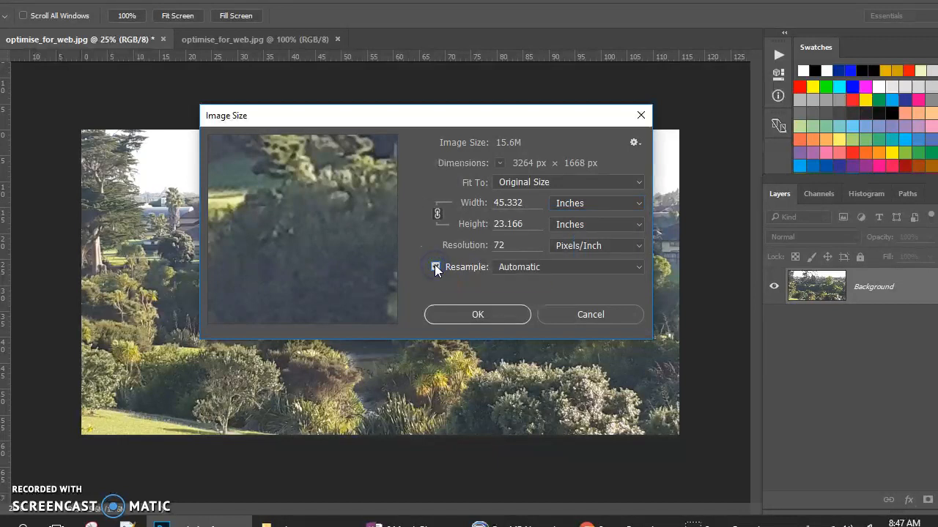
left_click(579, 210)
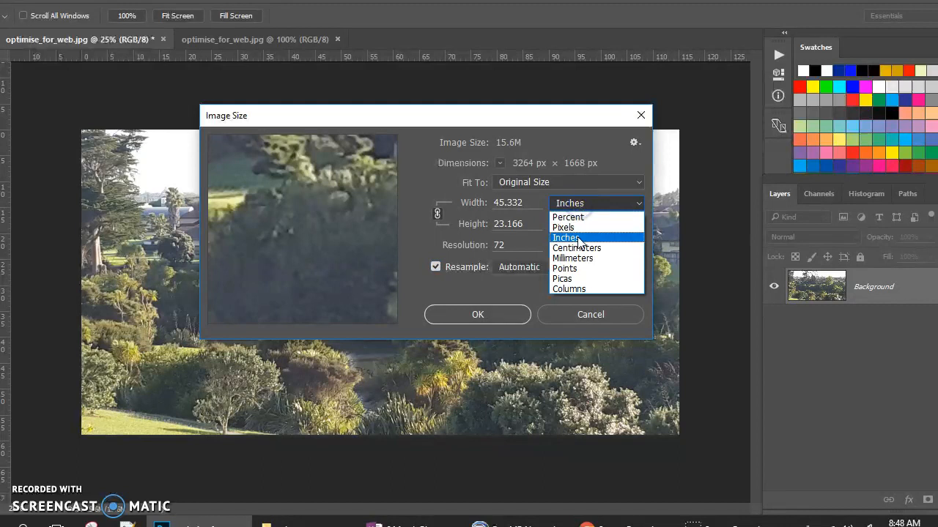
left_click(578, 229)
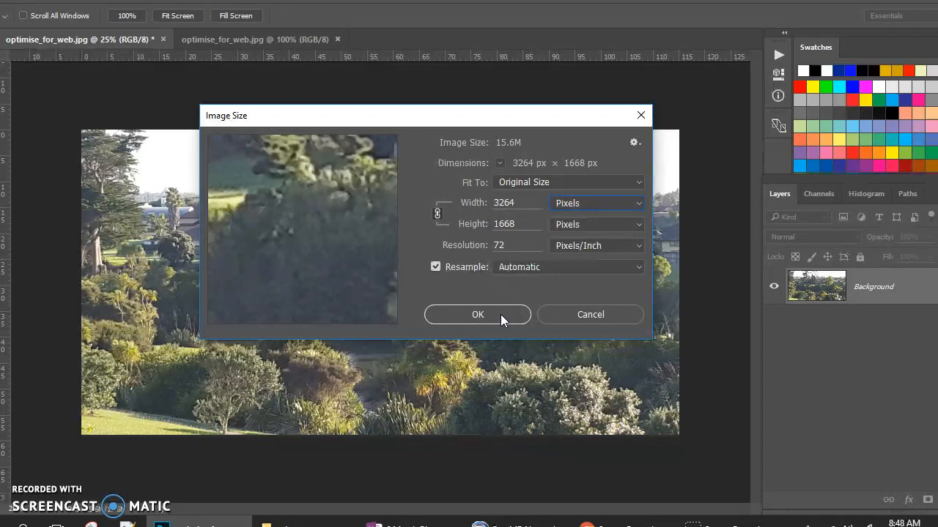
- Check the required banner size in the OneNote success criteria, return to Photoshop and cancel the image size changes
left_click(447, 515)
left_click(358, 351)
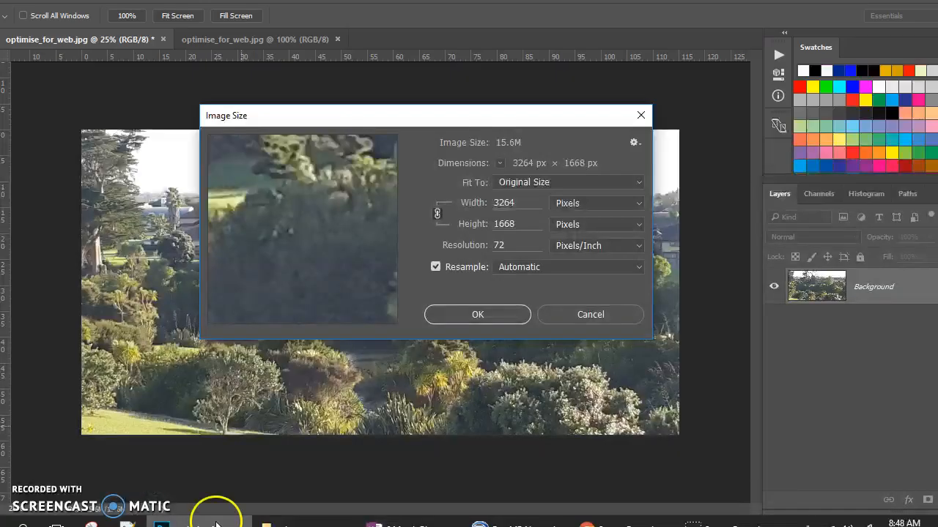
left_click(212, 520)
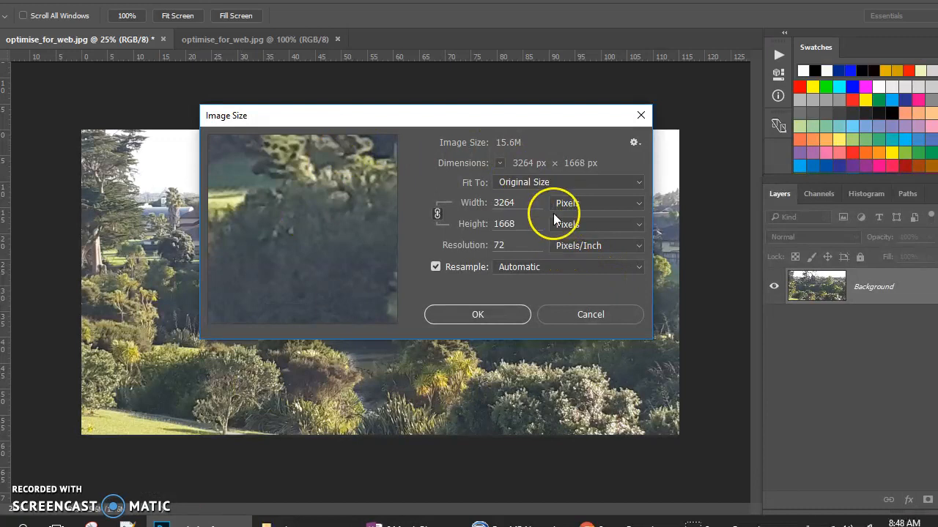
left_click(589, 314)
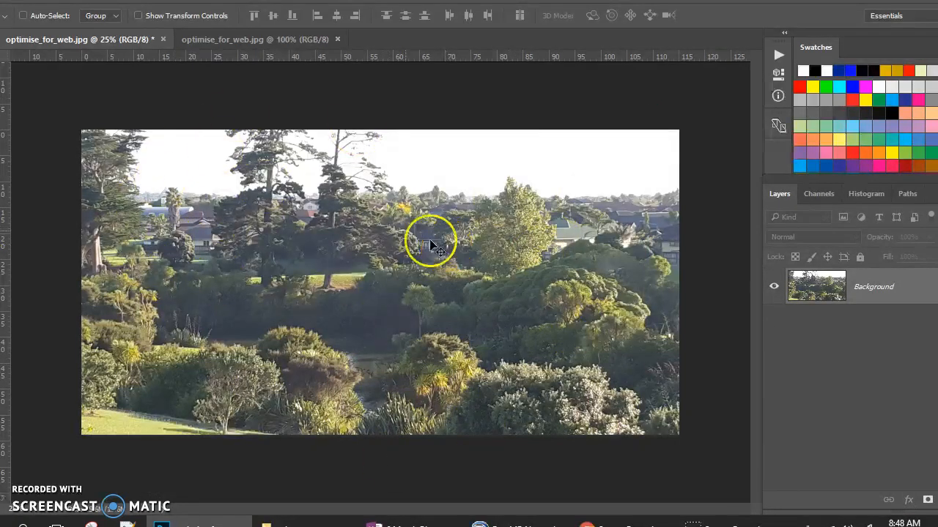
- Start a Levels adjustment on the photo and set the white input level to 244
left_click(65, 0)
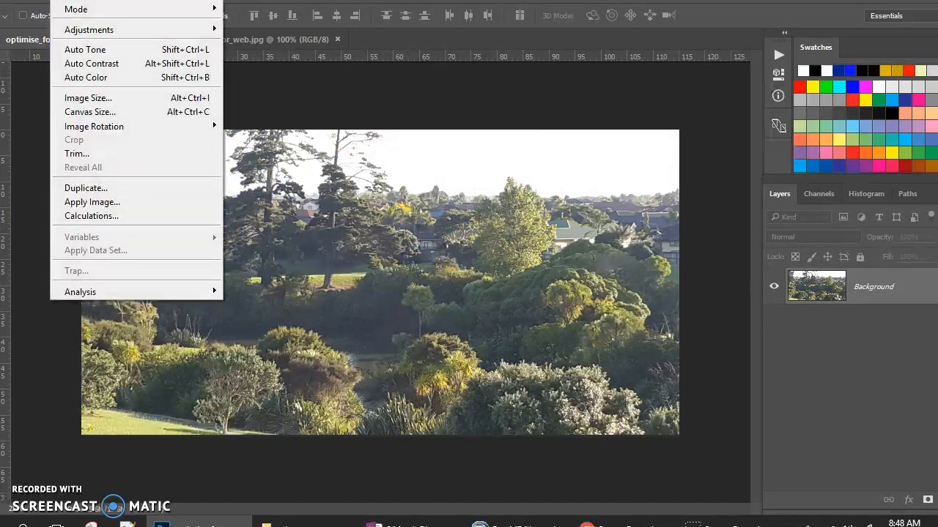
mouse_move(76, 33)
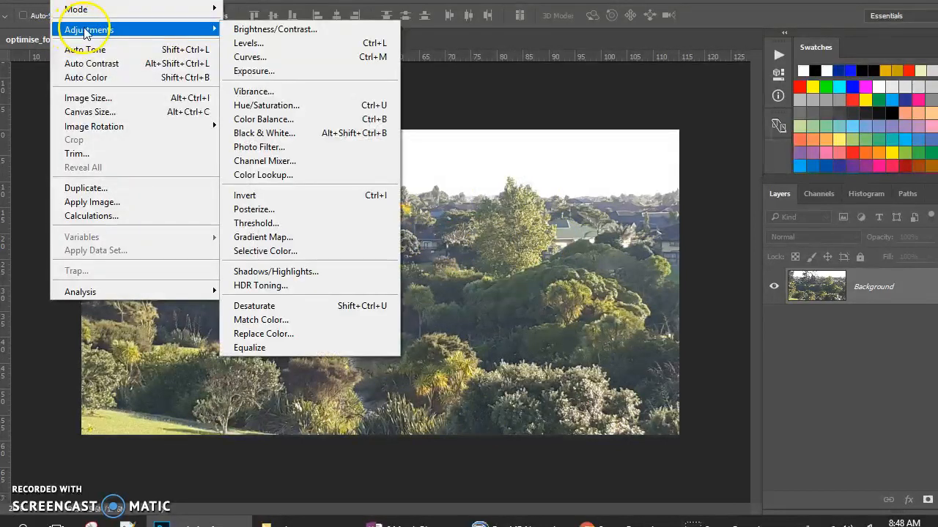
left_click(247, 45)
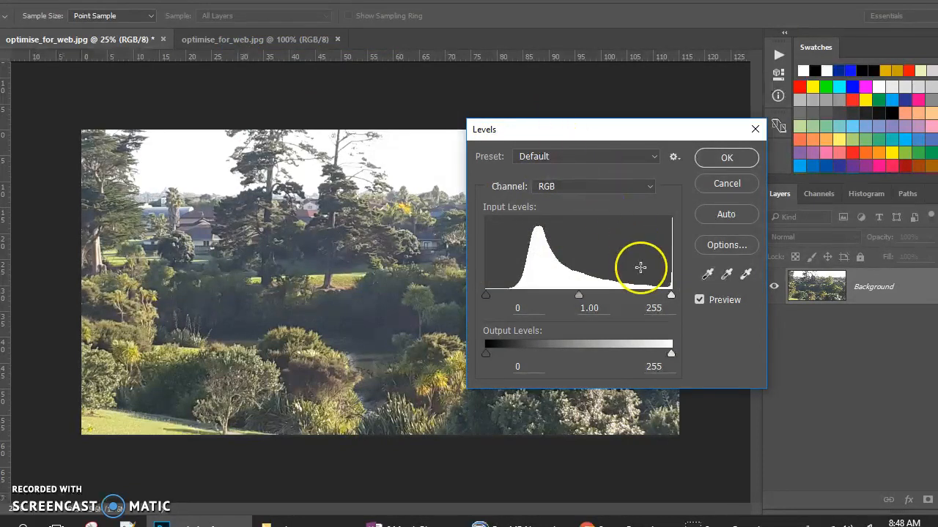
left_click(671, 295)
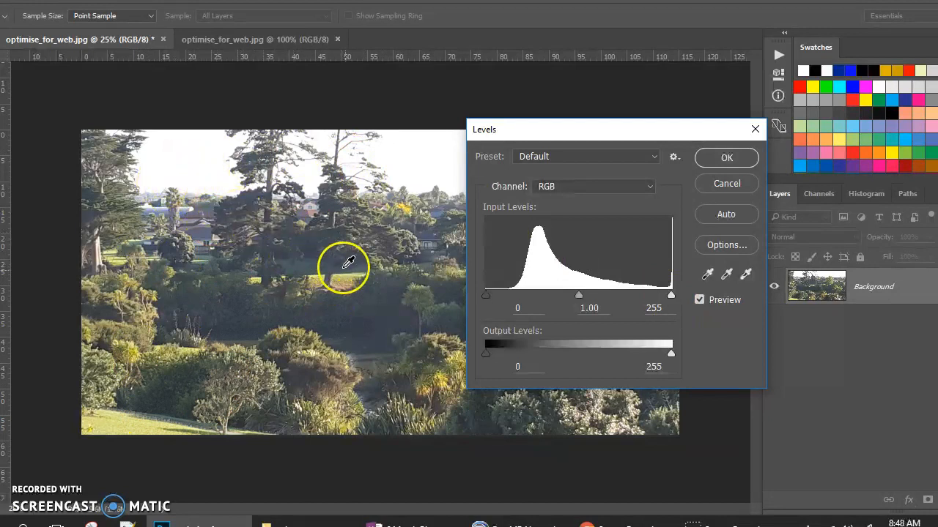
left_click(201, 160)
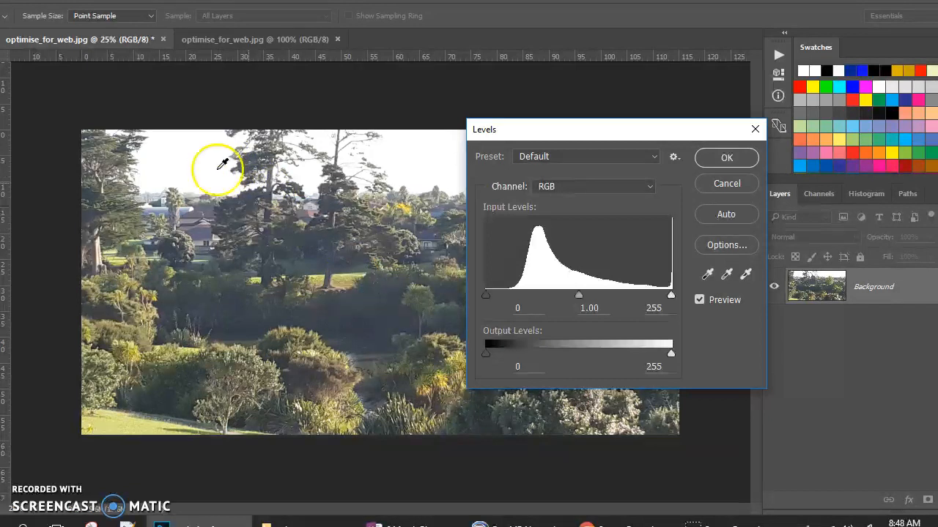
left_click(359, 269)
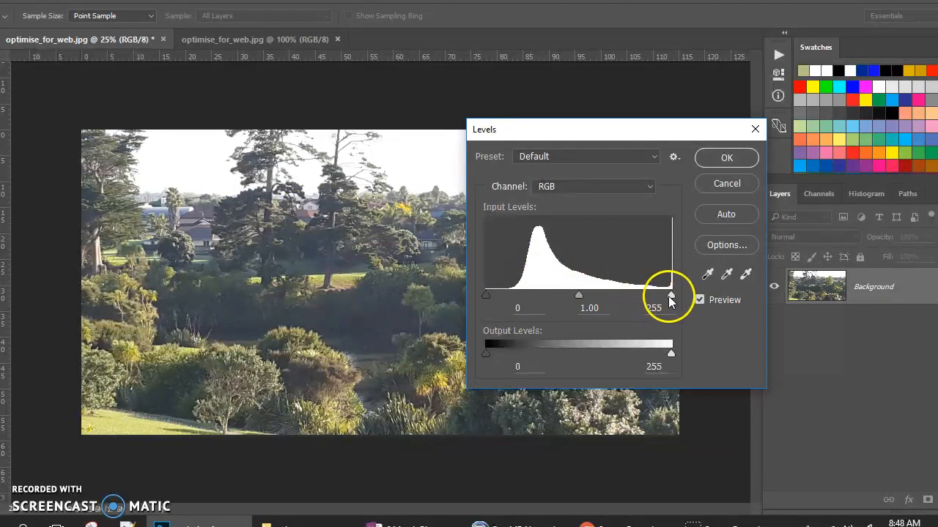
mouse_move(671, 296)
left_mouse_down()
mouse_move(520, 286)
mouse_move(675, 294)
mouse_move(663, 294)
left_mouse_up()
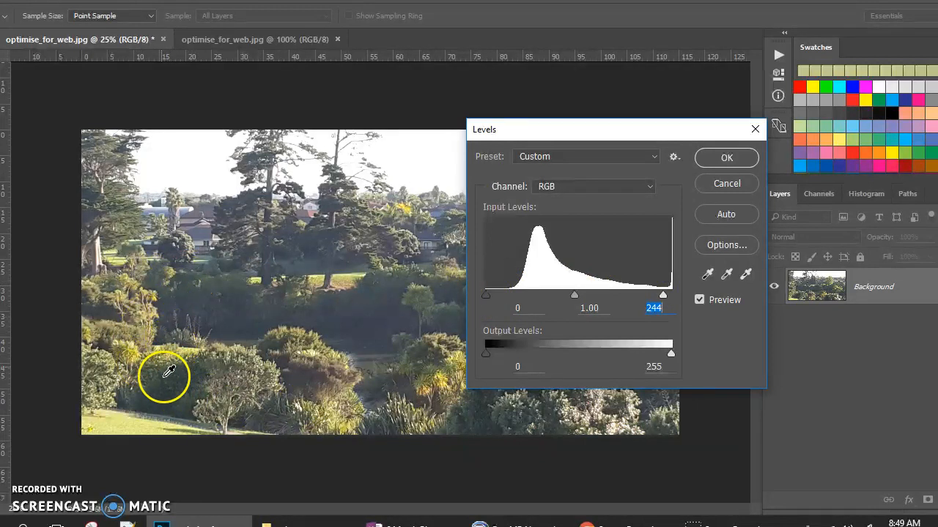
- Set the black input level to 35 and the midtone level to 1.04, and apply the Levels adjustment
left_click(159, 343)
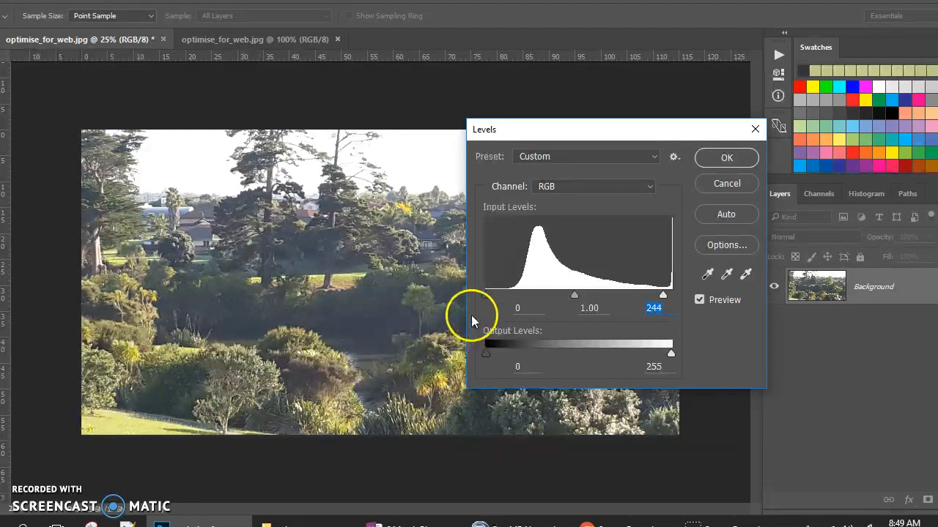
left_click_drag(486, 295, 512, 295)
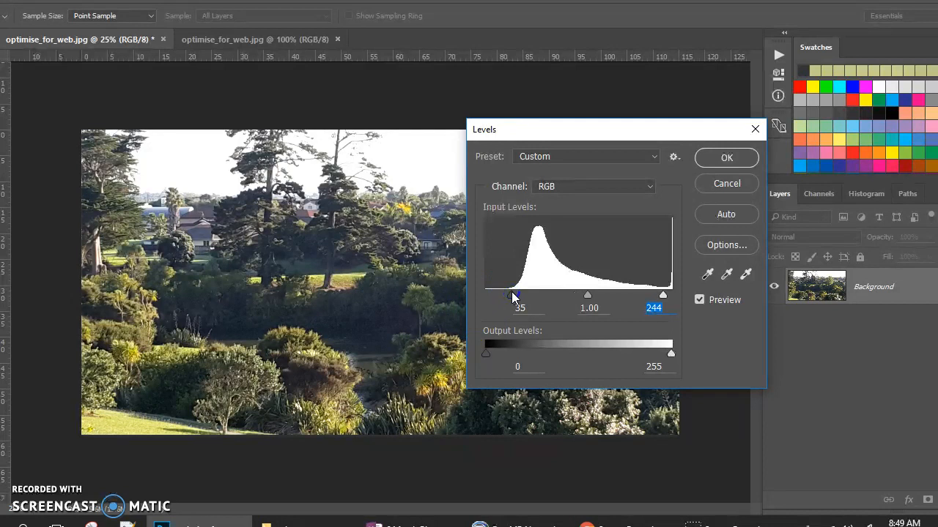
left_click(586, 296)
mouse_move(586, 296)
left_mouse_down()
mouse_move(575, 296)
mouse_move(586, 306)
left_mouse_up()
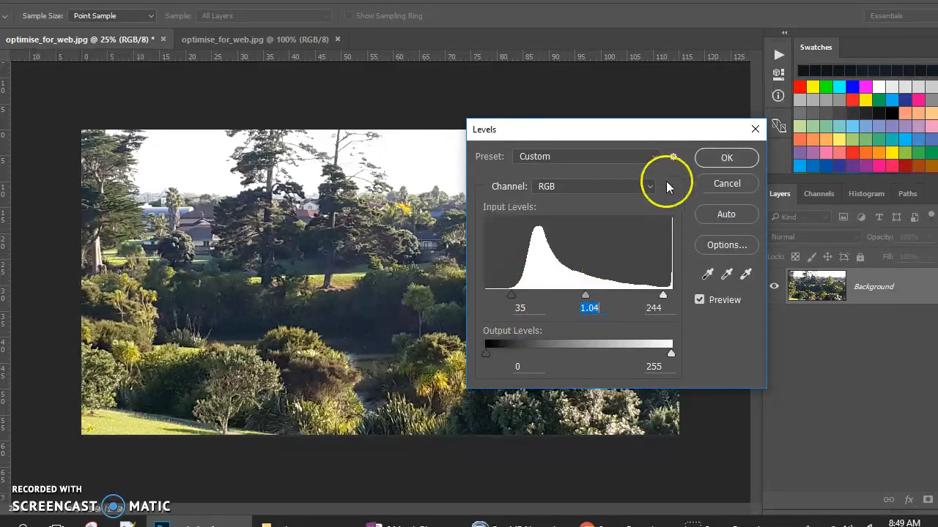
left_click(710, 157)
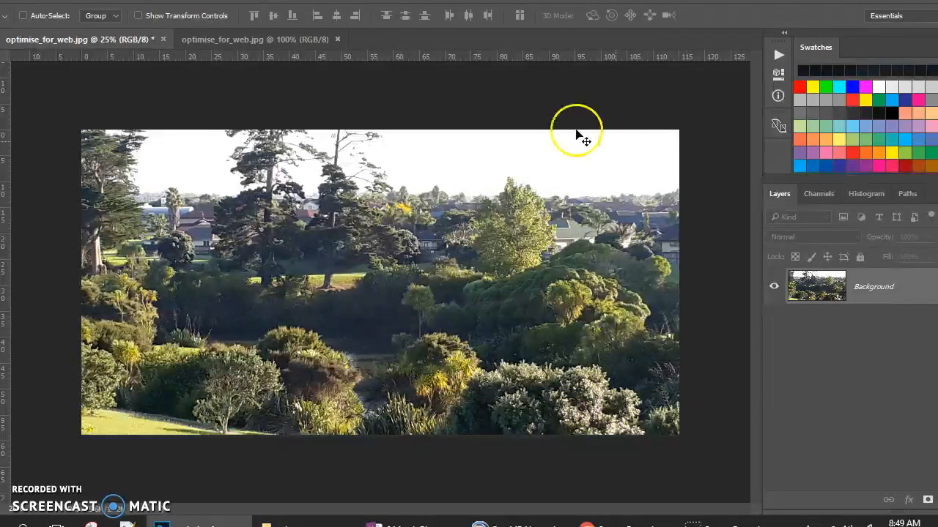
- Set the photo's resolution to 300 pixels/inch with Resample off
left_click(66, 0)
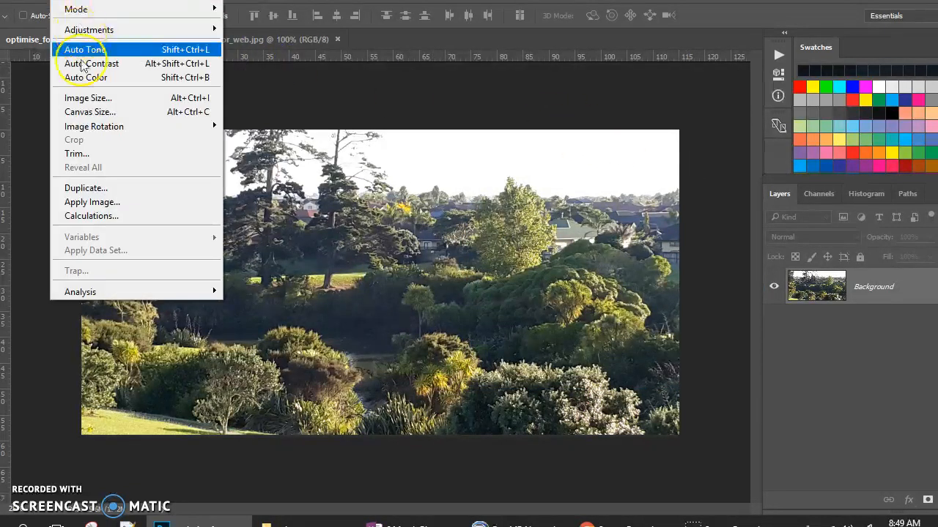
left_click(88, 98)
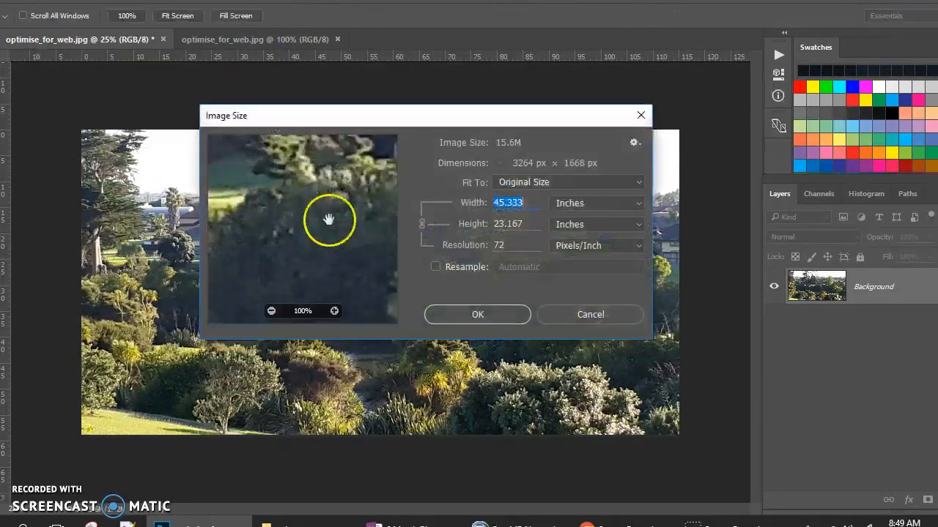
left_click(575, 205)
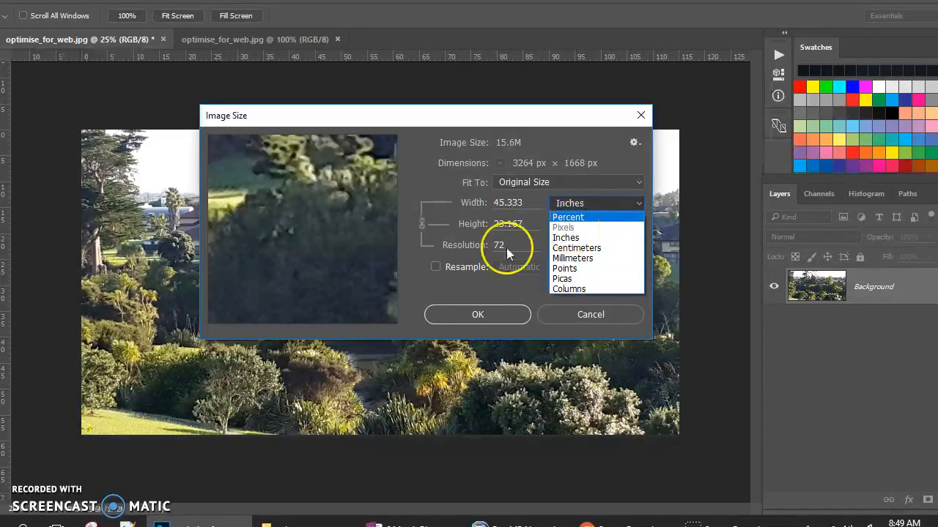
left_click(436, 268)
left_click(512, 246)
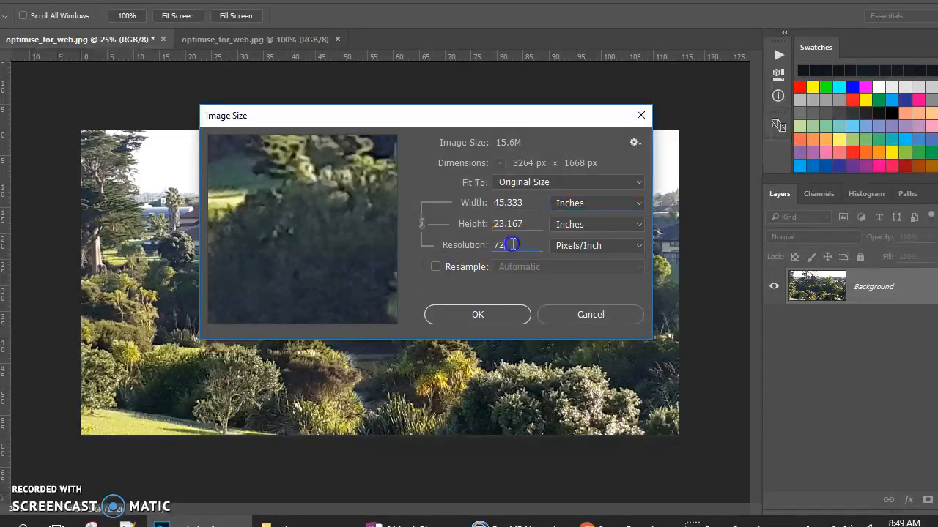
type("300")
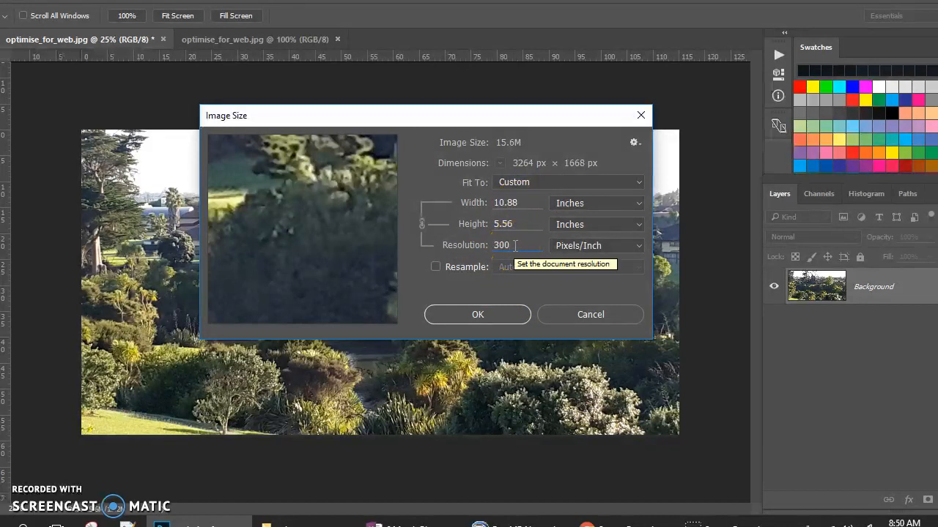
left_click(480, 310)
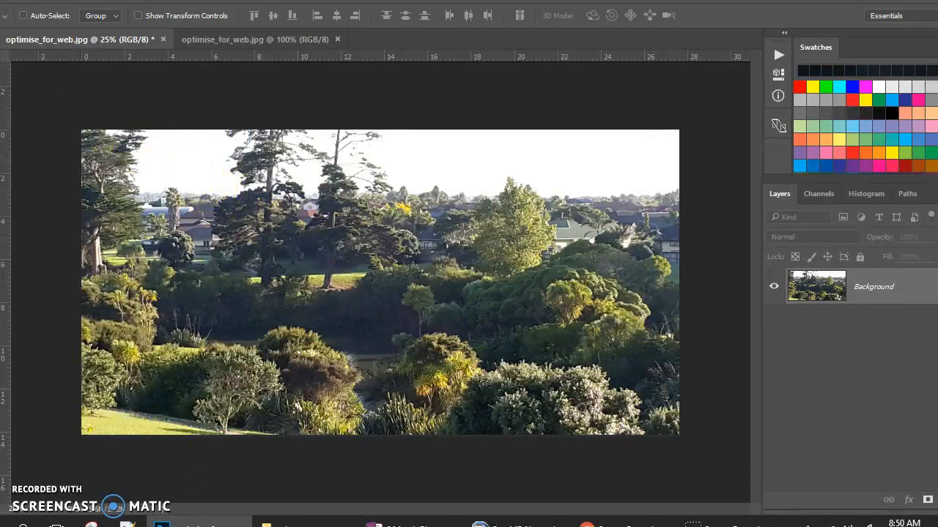
- Crop the sky above and the foreground below to a full-width strip of about 3264 × 1020 px
key("c")
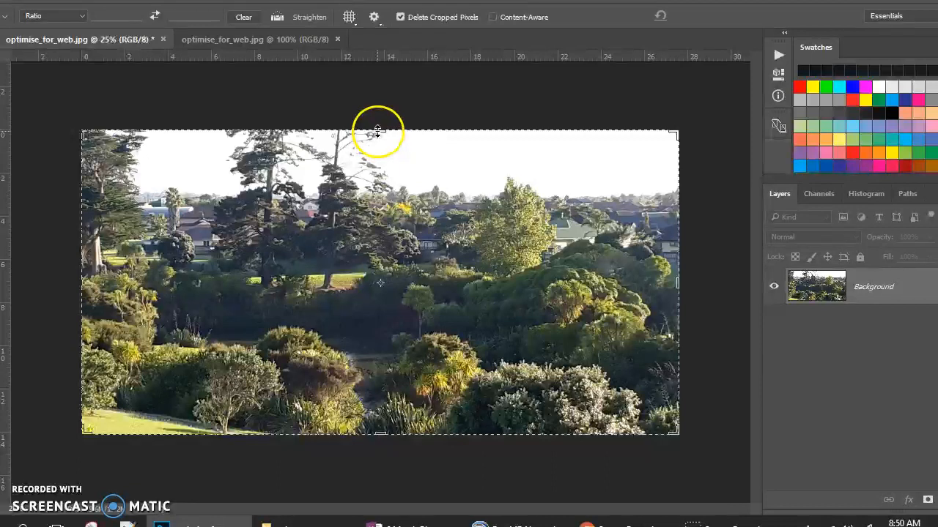
left_click_drag(378, 131, 379, 155)
left_click_drag(382, 408, 378, 375)
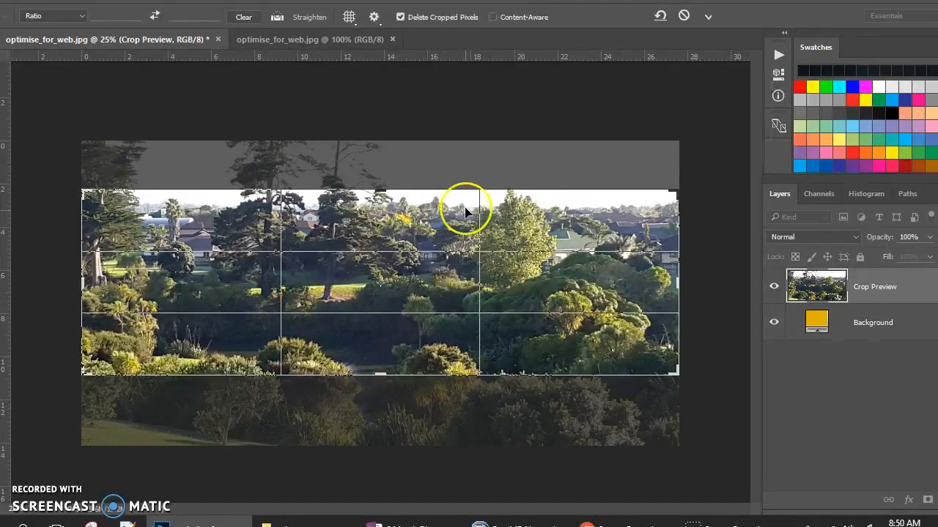
left_click(709, 16)
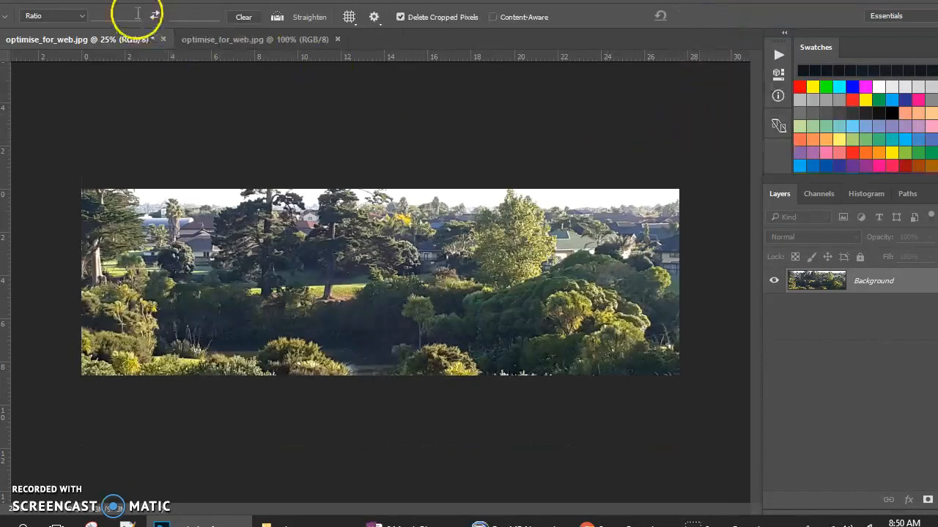
- Resample the cropped photo to a resolution of 72 pixels/inch with automatic resampling on
left_click(66, 0)
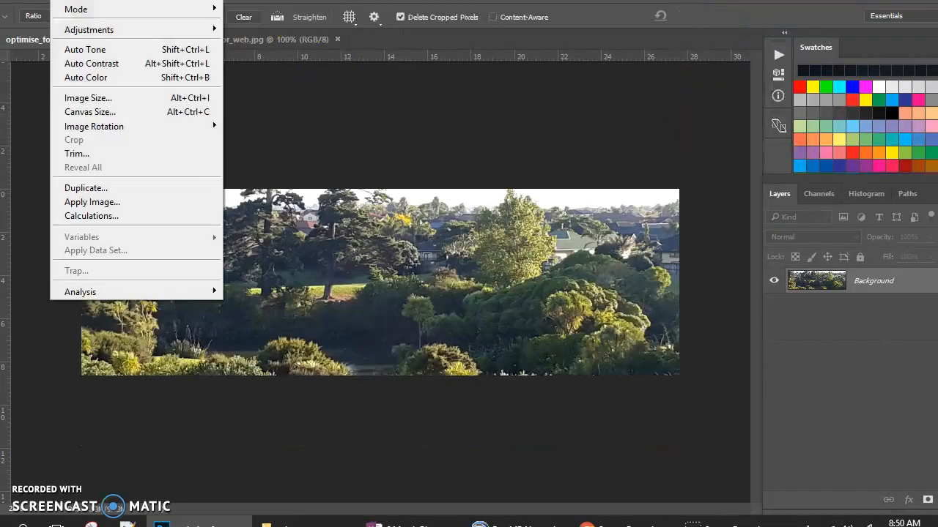
left_click(86, 97)
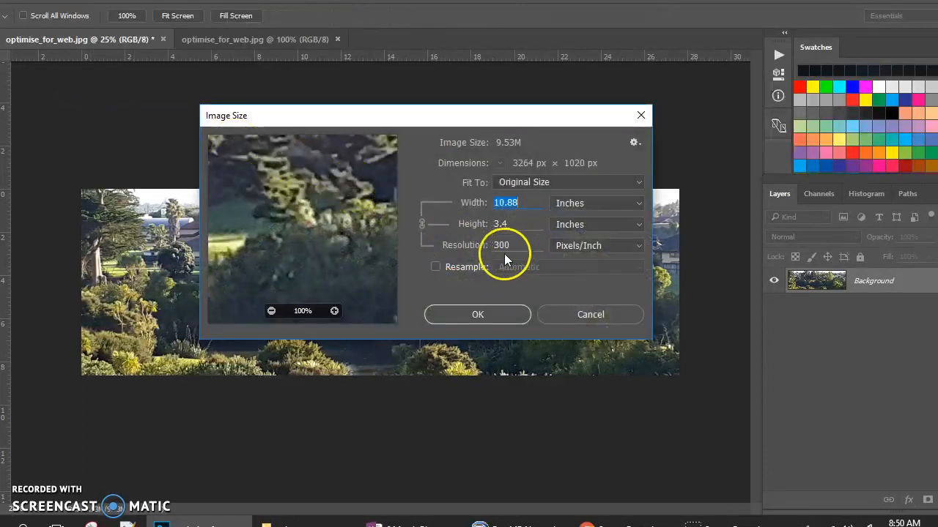
left_click(436, 268)
left_click(426, 242)
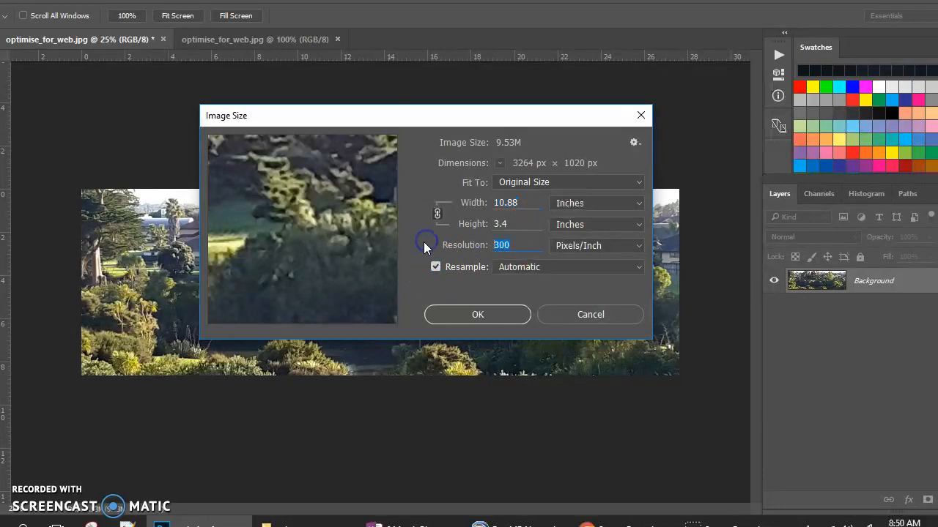
type("72")
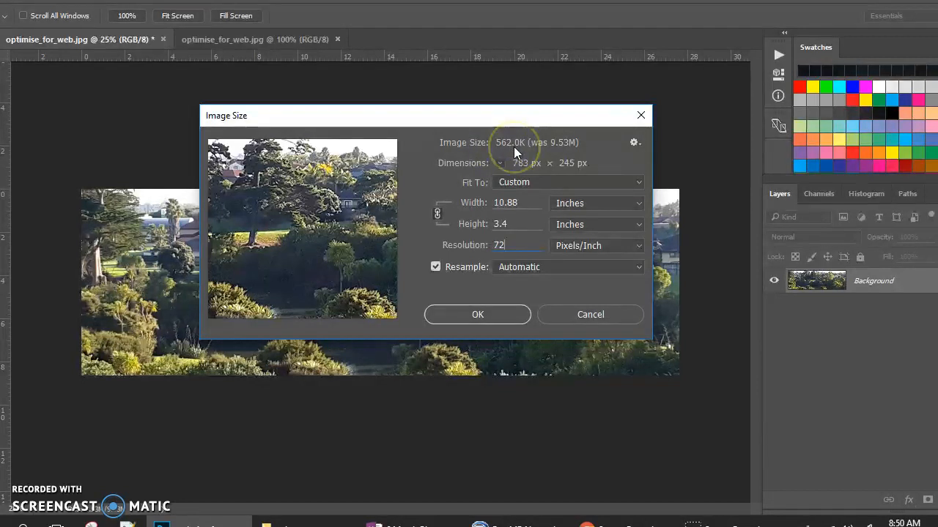
left_click(477, 314)
key("c")
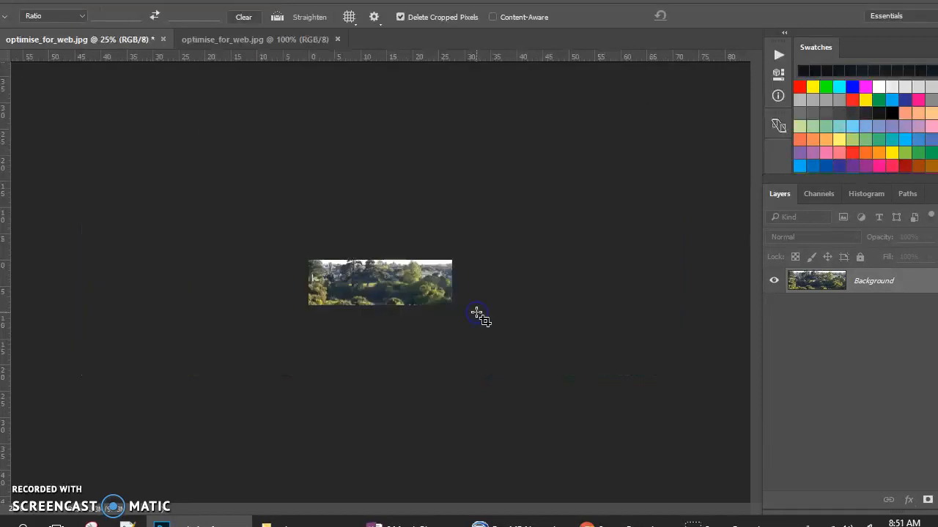
left_click(462, 292)
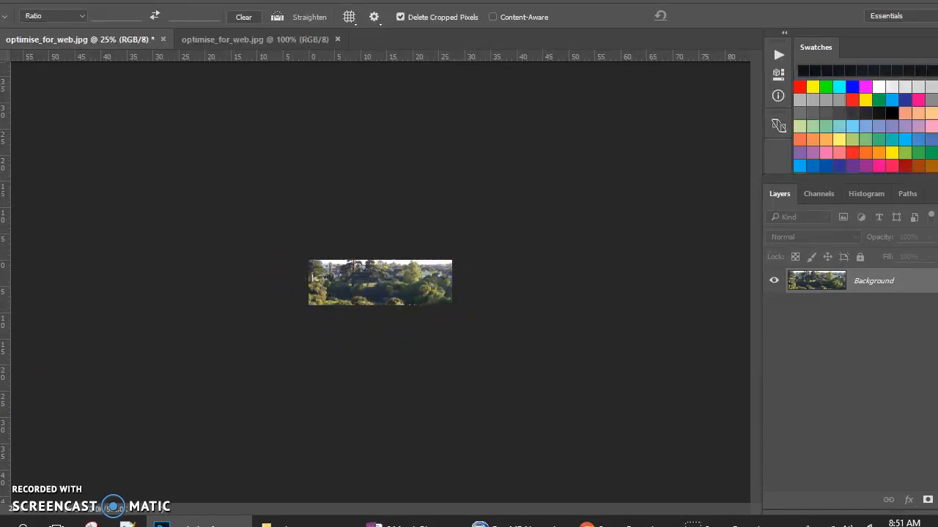
key("z")
key("ctrl+1")
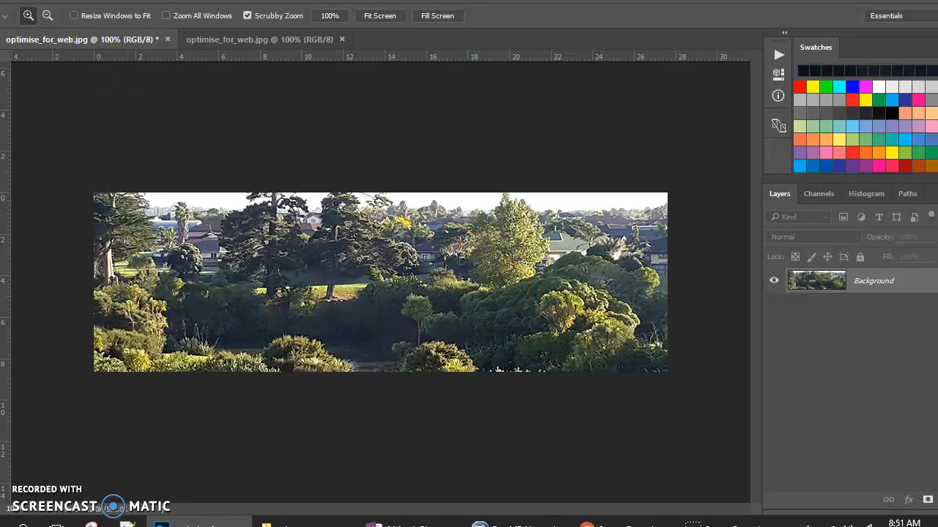
- Save the resized photo as a JPEG named optimise_for_web_v02 with maximum quality 12 and the Baseline ("Standard") format
left_click(11, 3)
left_click(28, 152)
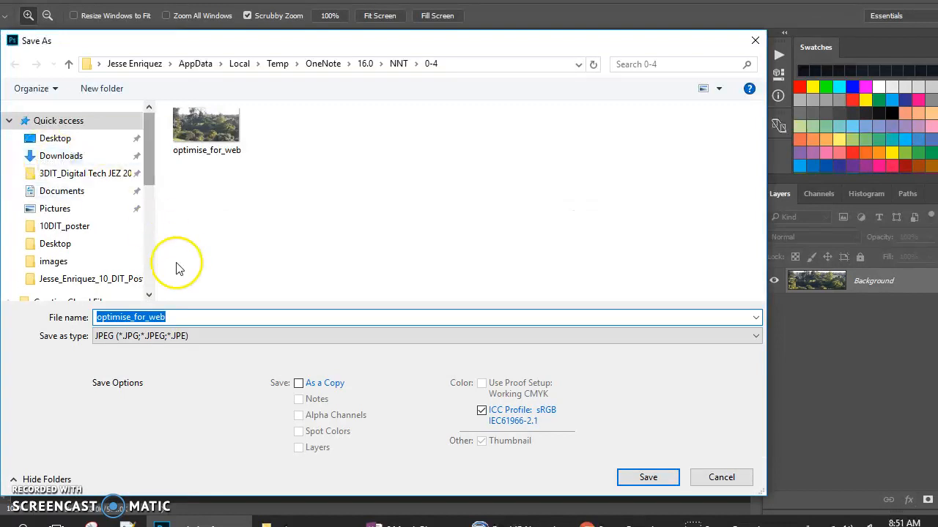
left_click(186, 316)
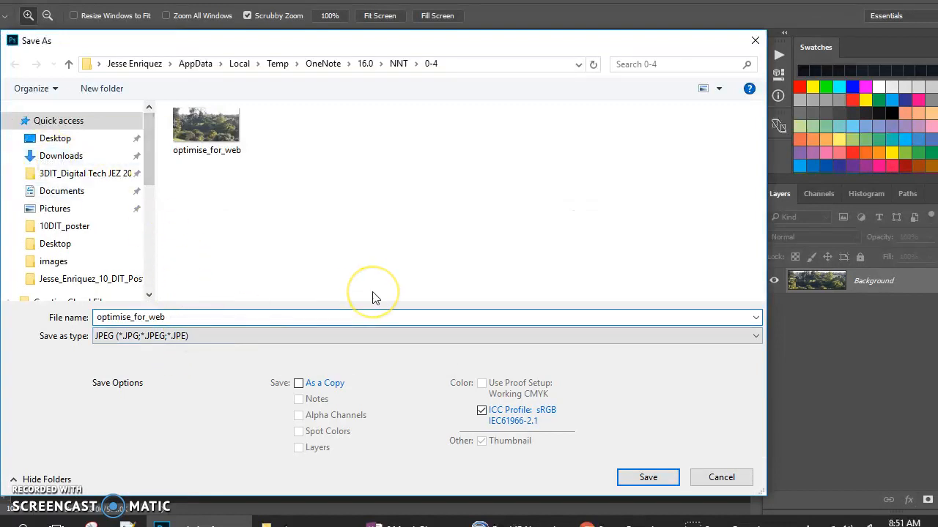
type("_v02")
left_click(650, 478)
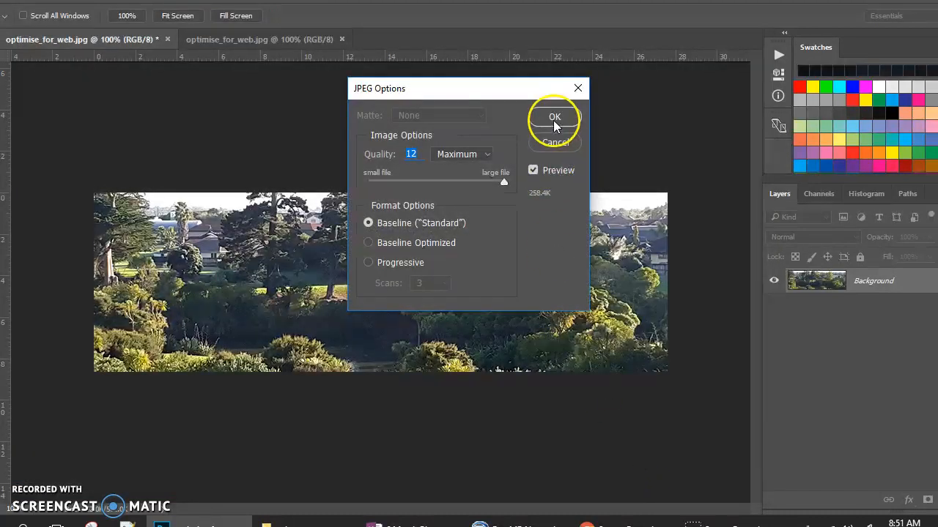
left_click(553, 116)
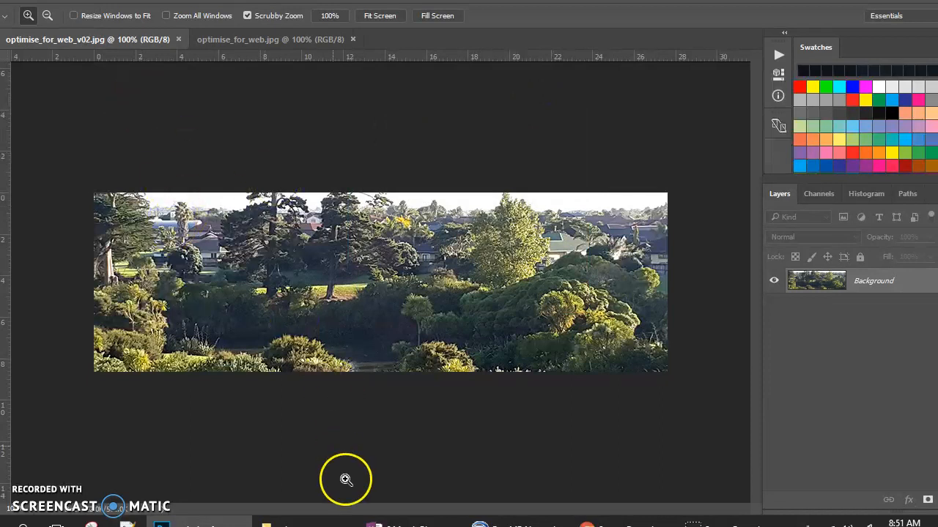
- Switch to OneNote, open the original optimise_for_web photo from the notes page in Photoshop, and examine its detail at 100% for comparison
mouse_move(407, 522)
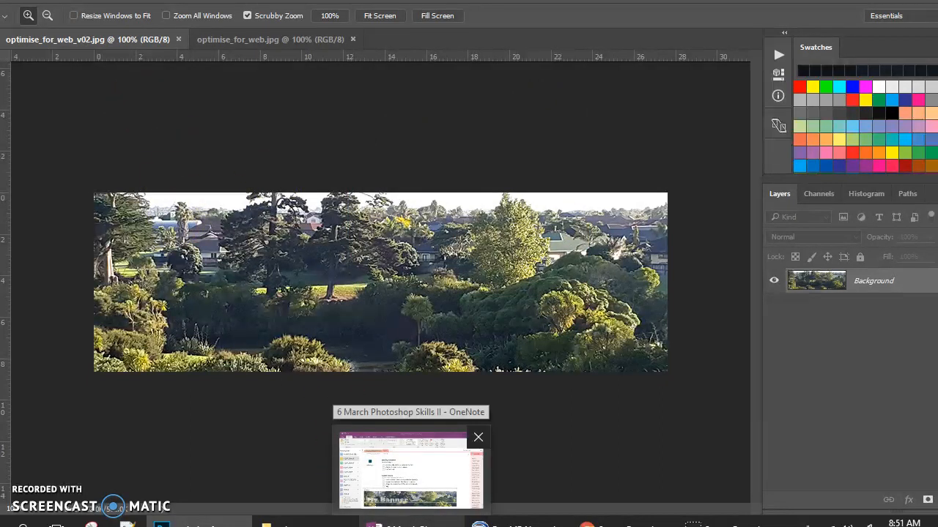
left_click(408, 524)
double_click(180, 191)
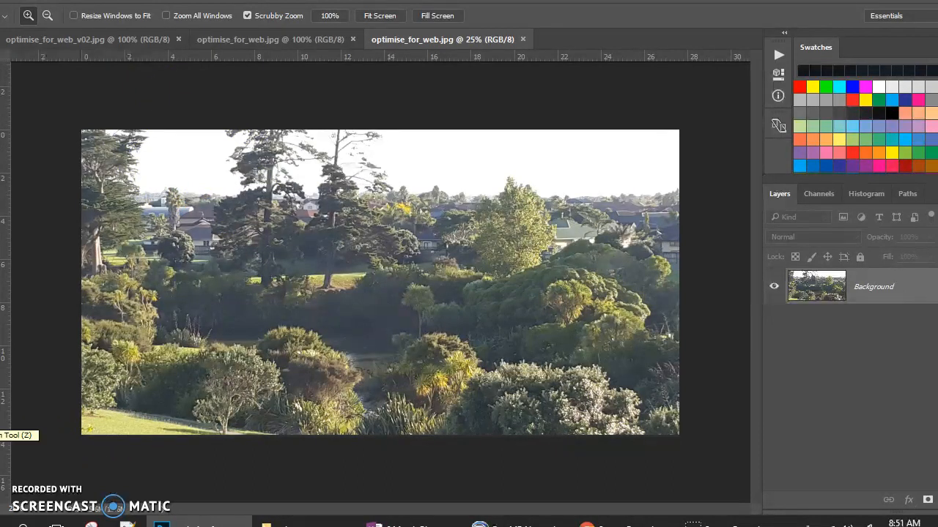
double_click(0, 420)
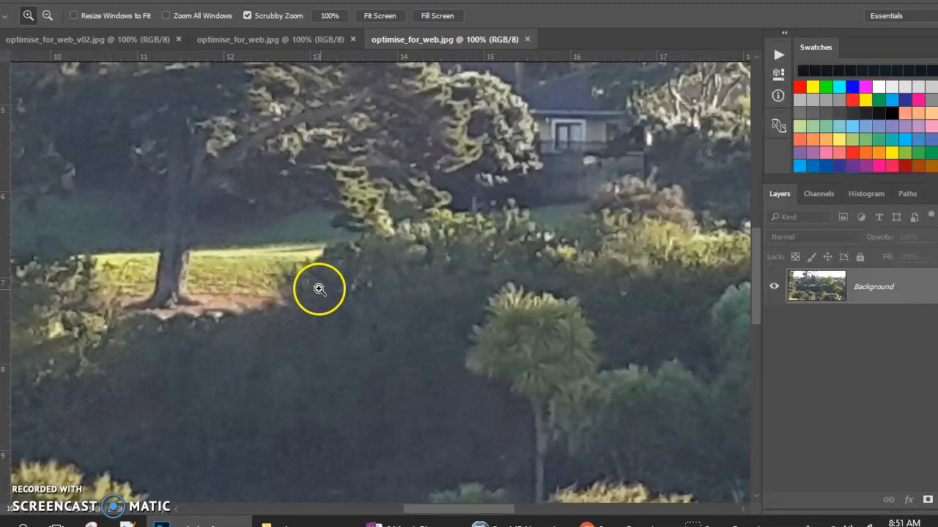
mouse_move(757, 260)
left_mouse_down()
mouse_move(753, 108)
mouse_move(781, 282)
mouse_move(779, 335)
mouse_move(764, 275)
left_mouse_up()
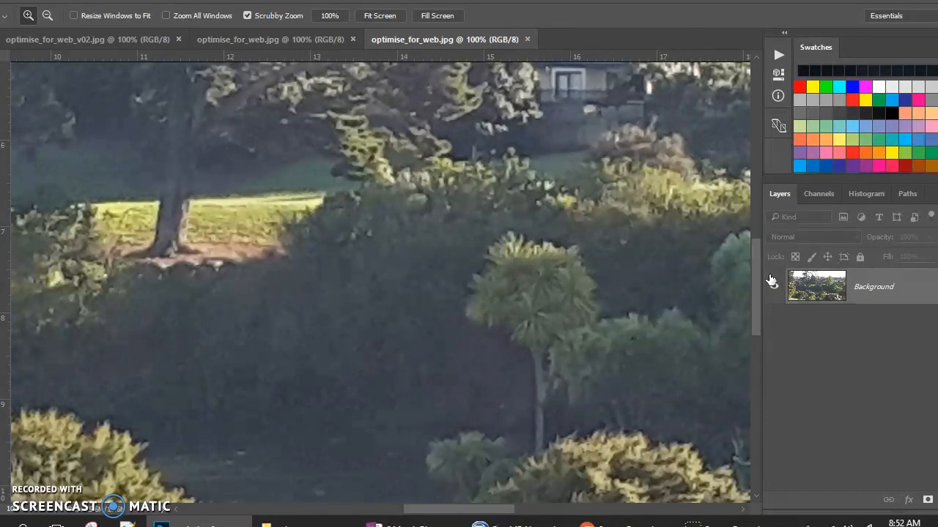
left_click(231, 40)
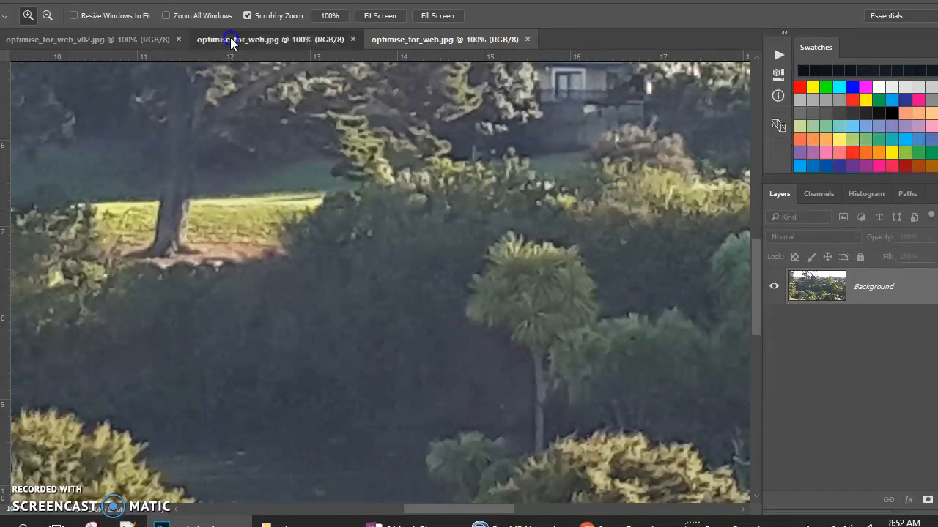